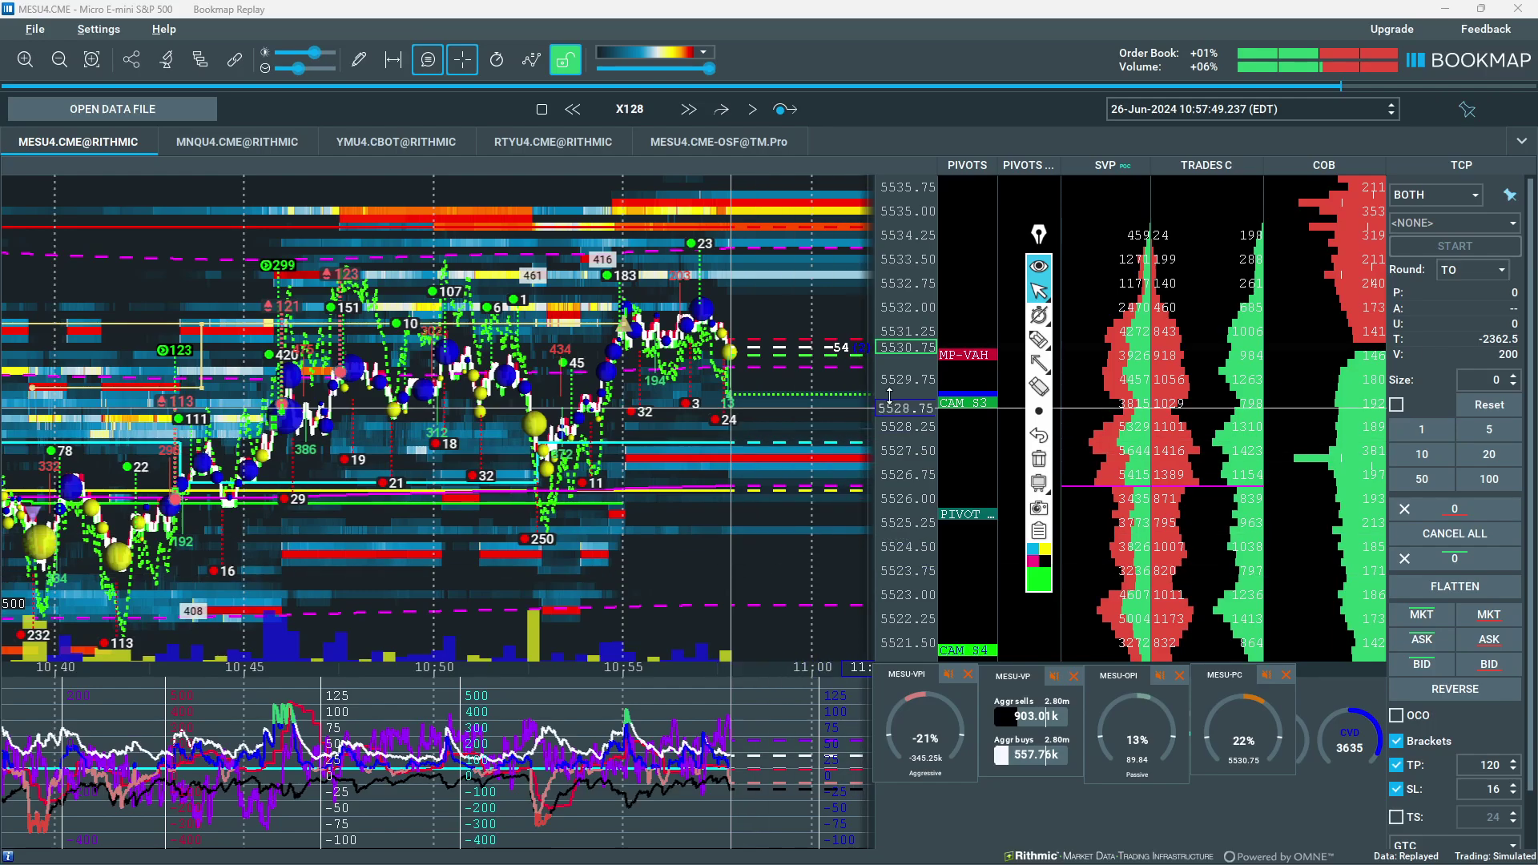
- Resume the MESU4 replay so it advances toward 11:08
{"action": "left_click", "coordinate": [743, 110]}
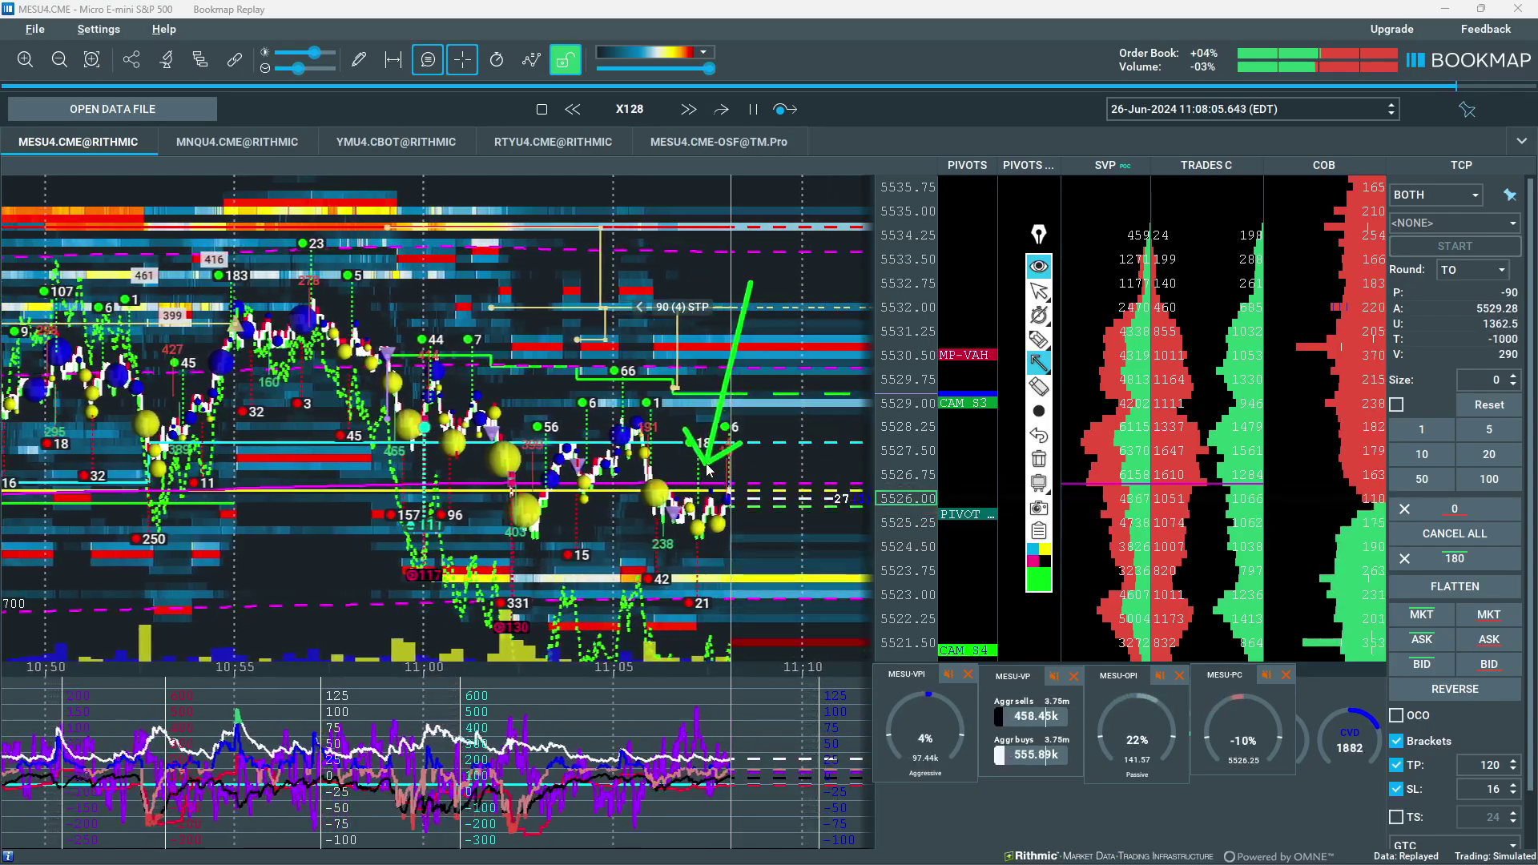
- Extend the green arrow downward, aiming its tip at the value area low near 5517
{"action": "mouse_move", "coordinate": [712, 471]}
{"action": "left_mouse_down"}
{"action": "mouse_move", "coordinate": [709, 581]}
{"action": "mouse_move", "coordinate": [776, 595]}
{"action": "mouse_move", "coordinate": [760, 584]}
{"action": "left_mouse_up"}
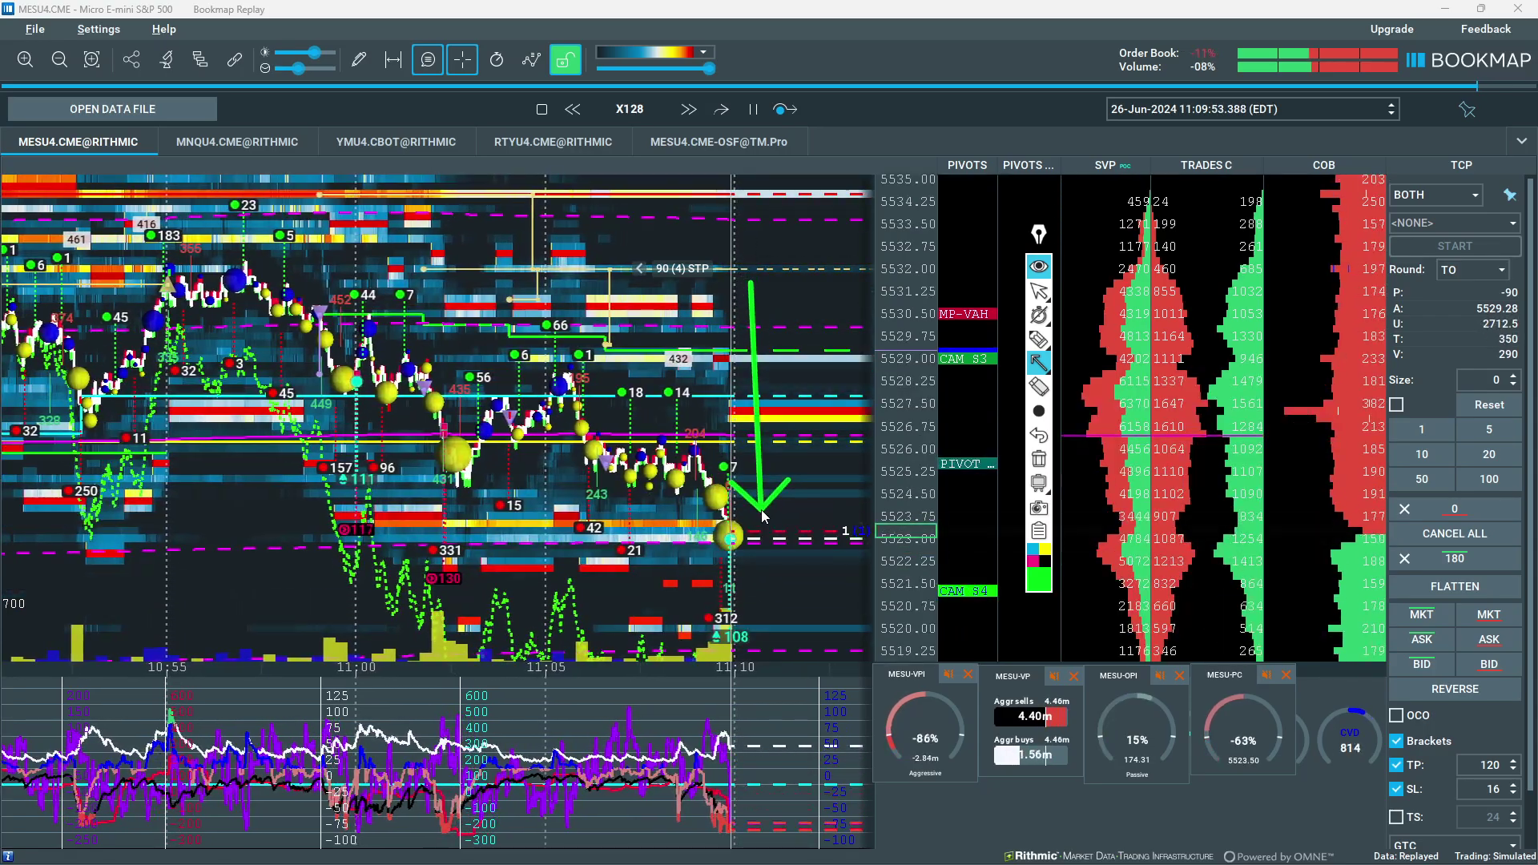
{"action": "mouse_move", "coordinate": [737, 529]}
{"action": "left_mouse_down"}
{"action": "mouse_move", "coordinate": [782, 454]}
{"action": "mouse_move", "coordinate": [778, 608]}
{"action": "mouse_move", "coordinate": [793, 556]}
{"action": "mouse_move", "coordinate": [782, 514]}
{"action": "mouse_move", "coordinate": [772, 603]}
{"action": "mouse_move", "coordinate": [921, 603]}
{"action": "left_mouse_up"}
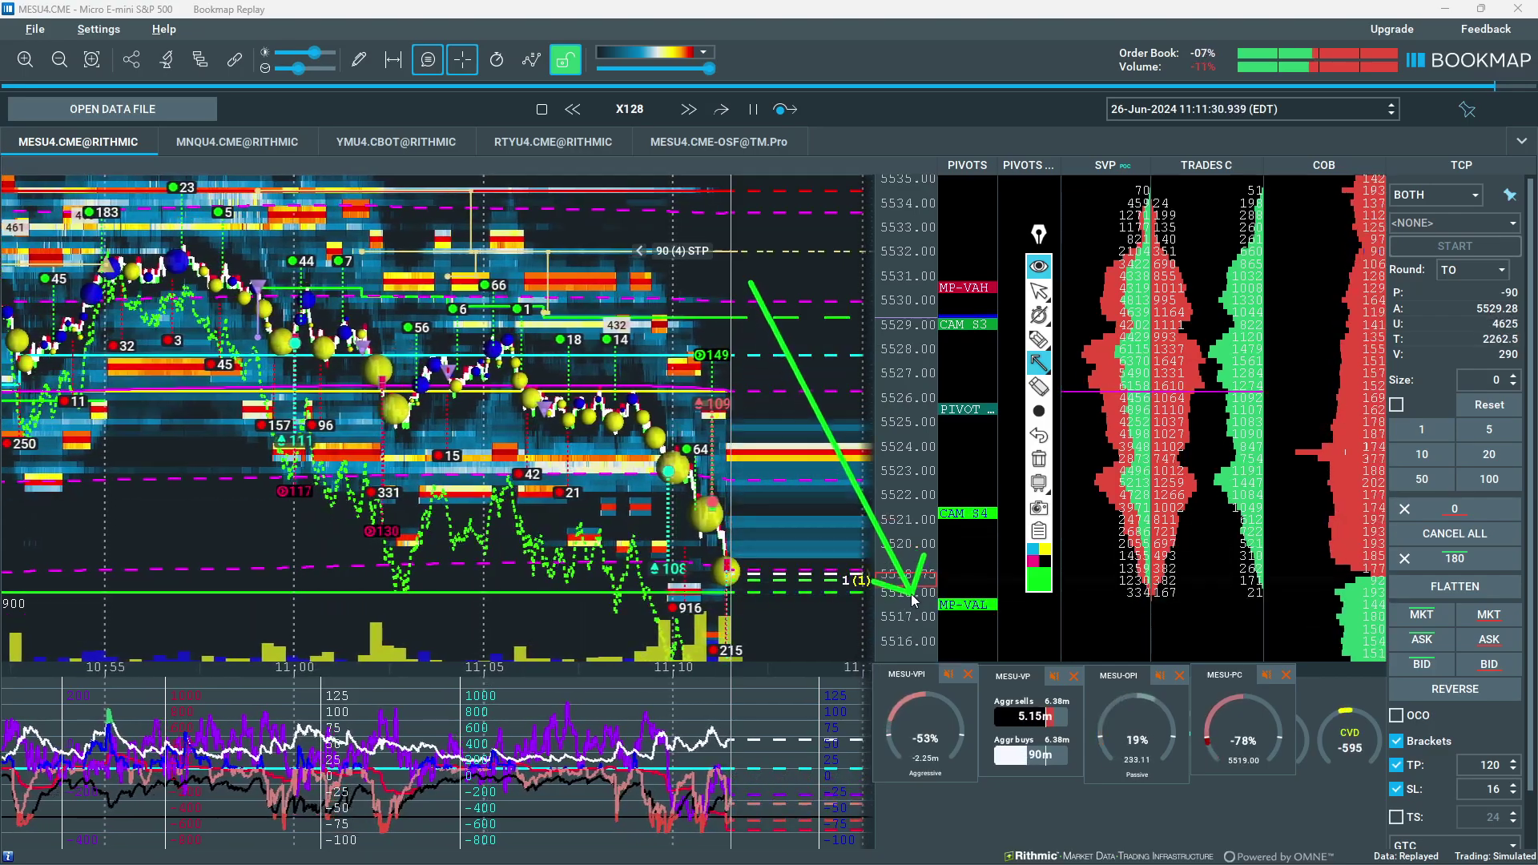
- Move the green arrow's tip onto the MP-VAL level near 5518.5
{"action": "mouse_move", "coordinate": [921, 604]}
{"action": "left_mouse_down"}
{"action": "mouse_move", "coordinate": [855, 541]}
{"action": "mouse_move", "coordinate": [758, 495]}
{"action": "mouse_move", "coordinate": [744, 529]}
{"action": "mouse_move", "coordinate": [758, 516]}
{"action": "left_mouse_up"}
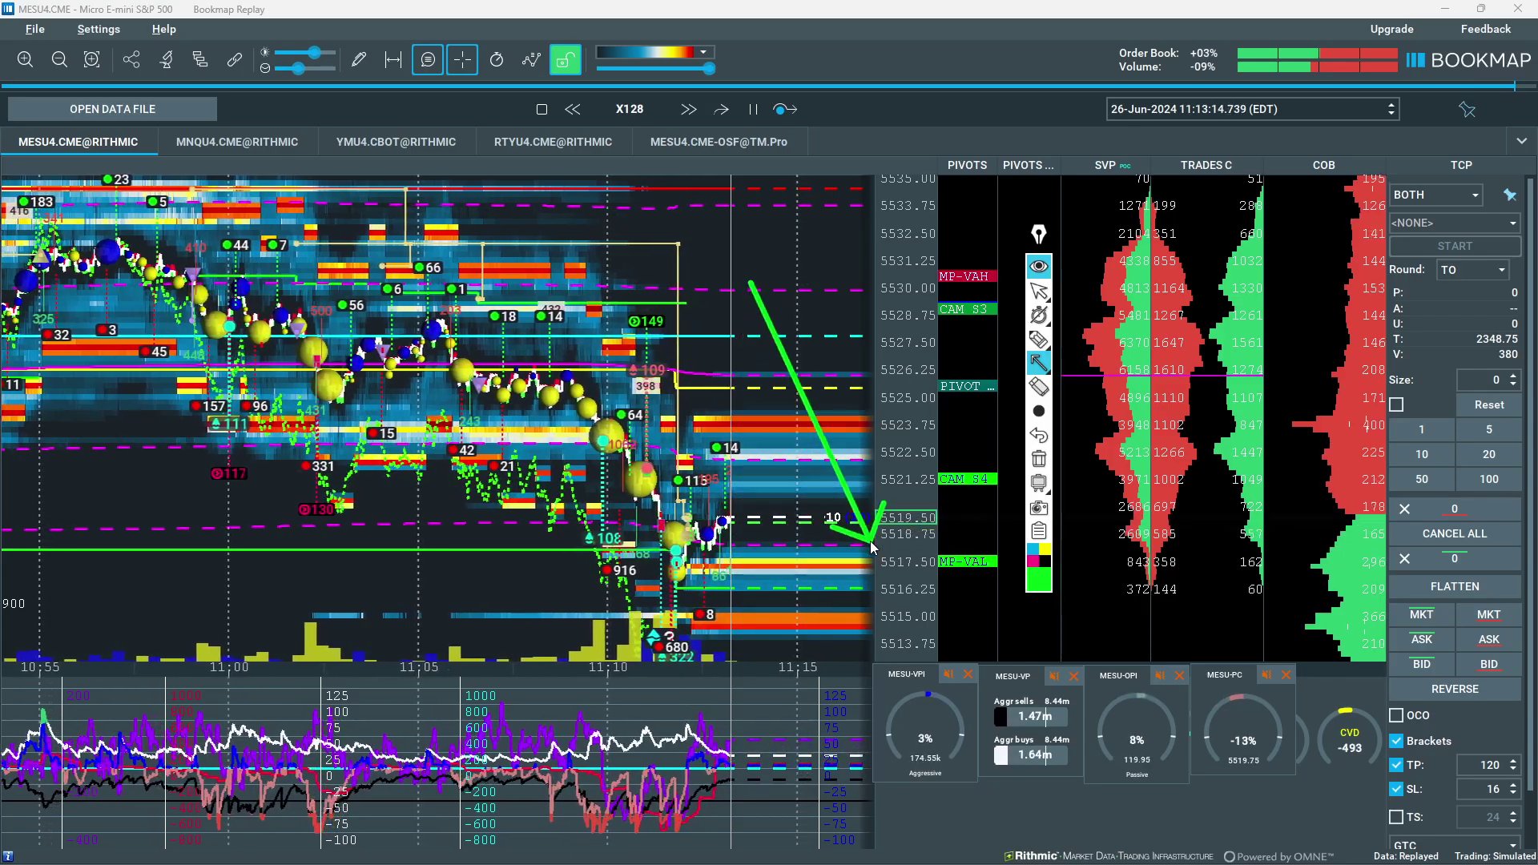
- Redraw the green arrow pointing left at the newest candles near 5519
{"action": "mouse_move", "coordinate": [874, 547]}
{"action": "left_mouse_down"}
{"action": "mouse_move", "coordinate": [686, 533]}
{"action": "mouse_move", "coordinate": [713, 526]}
{"action": "left_mouse_up"}
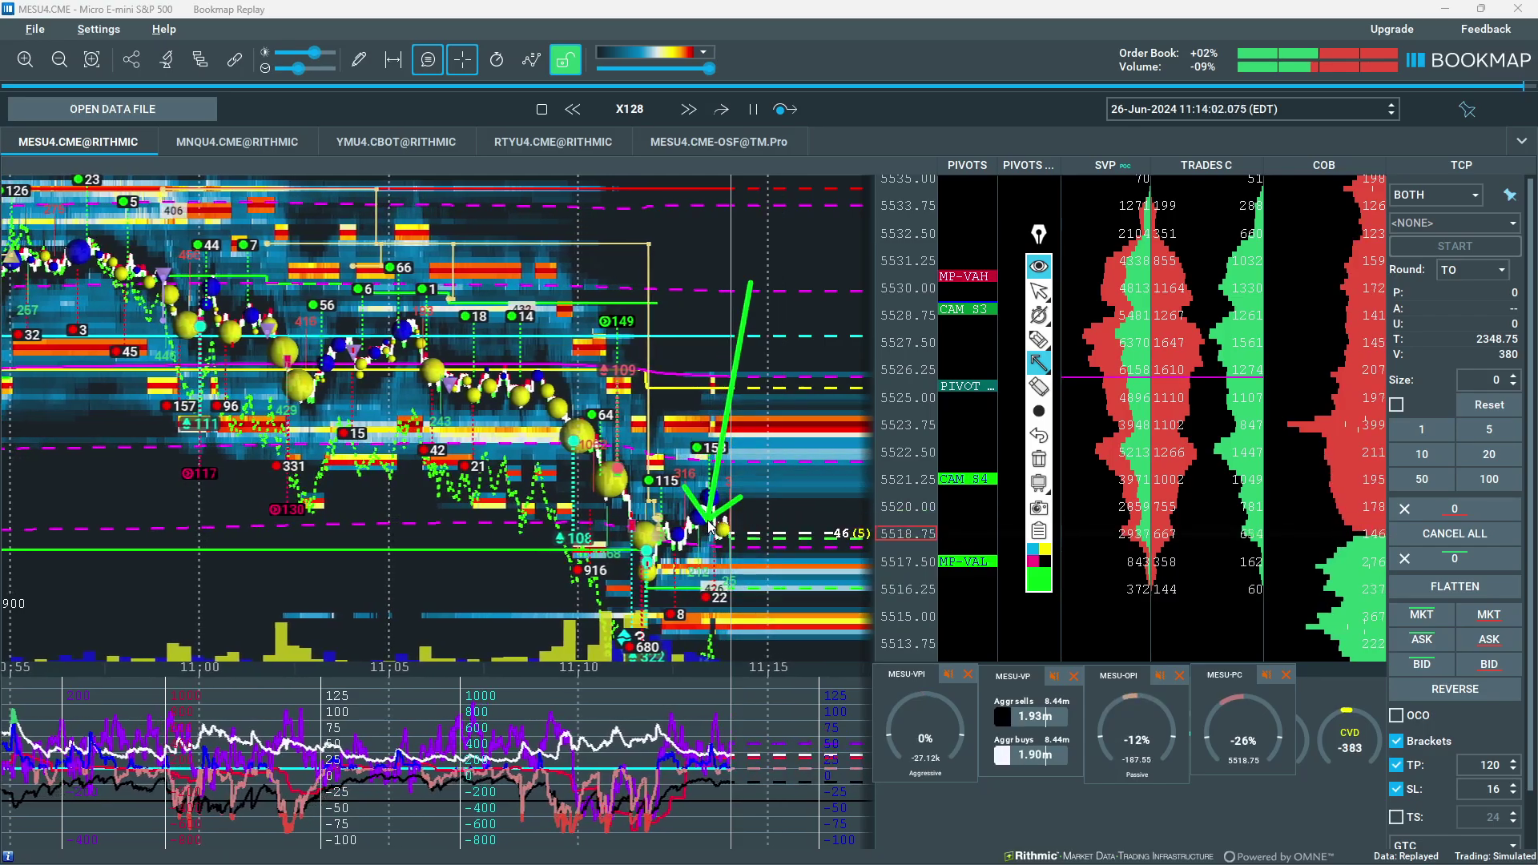